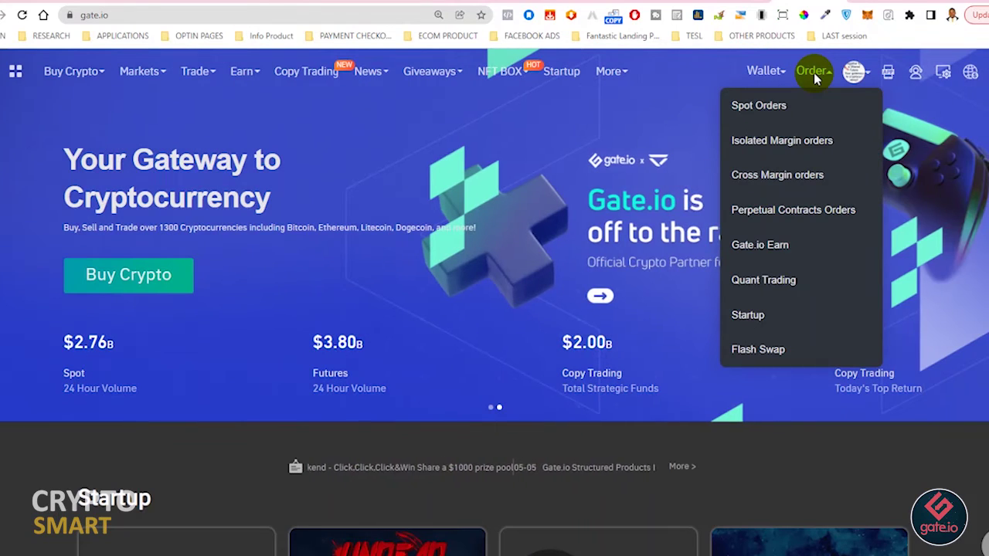
# - Open the spot trade history listing all-market trades from 2021-11-07 to 2022-05-06
pyautogui.click(784, 104)
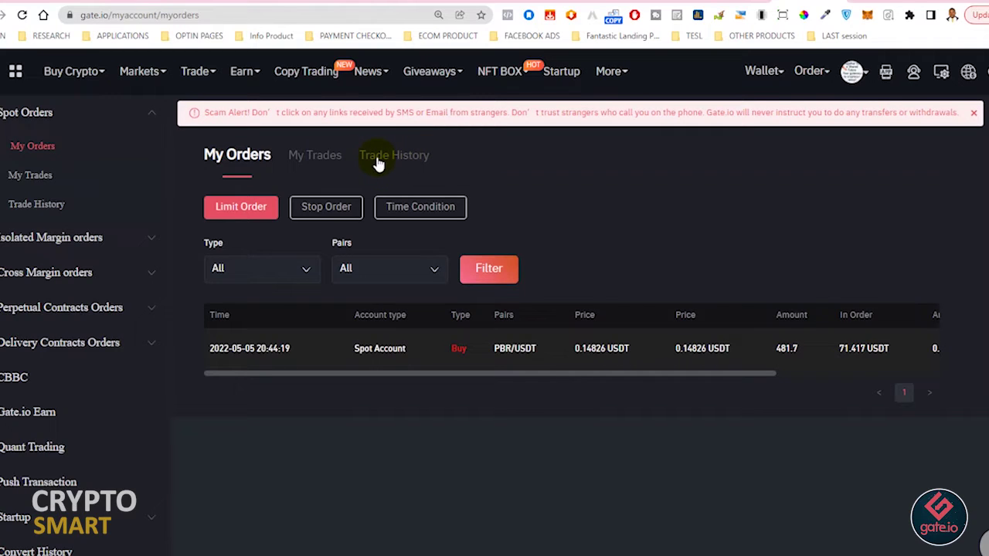
pyautogui.click(62, 207)
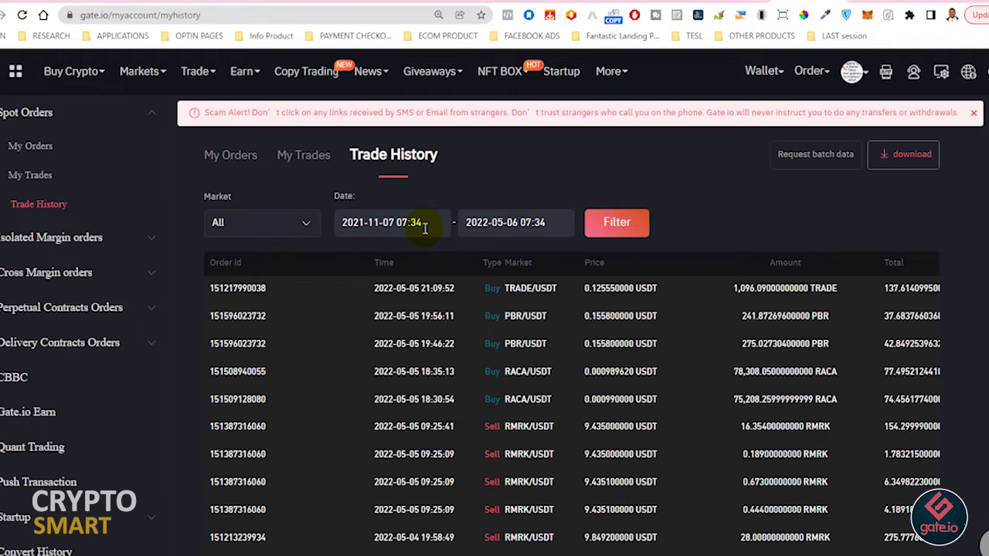
pyautogui.scroll(-2, 424, 224)
pyautogui.scroll(1, 424, 231)
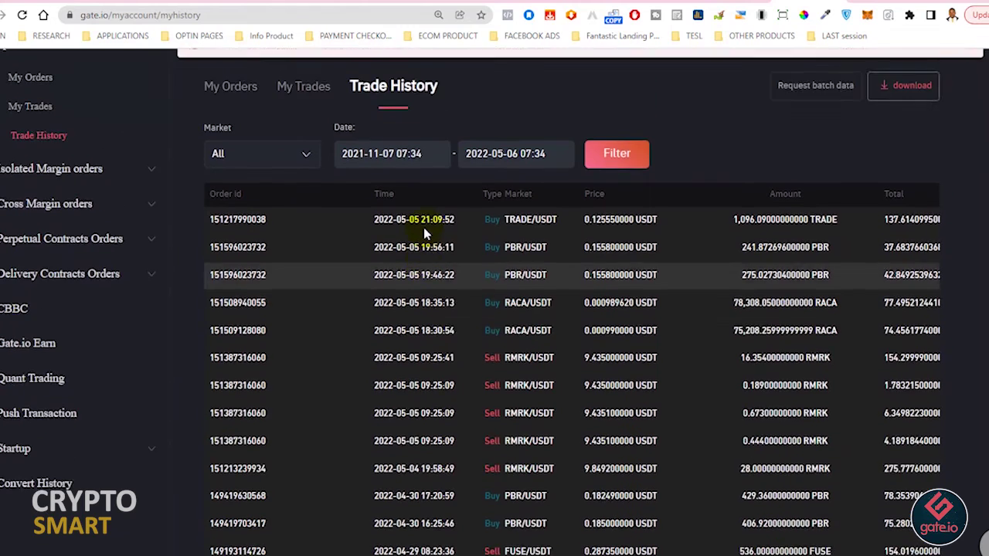
pyautogui.scroll(1, 424, 232)
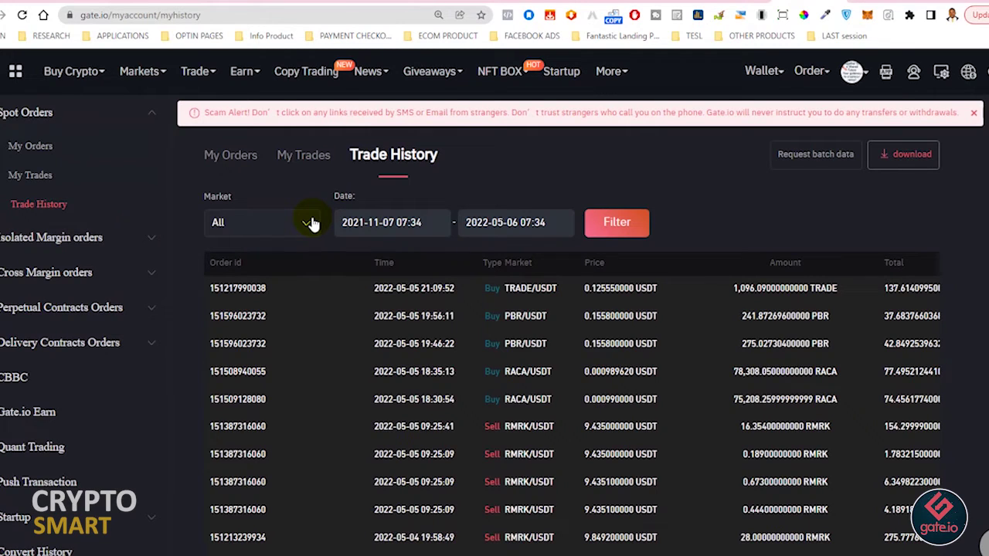
pyautogui.click(397, 227)
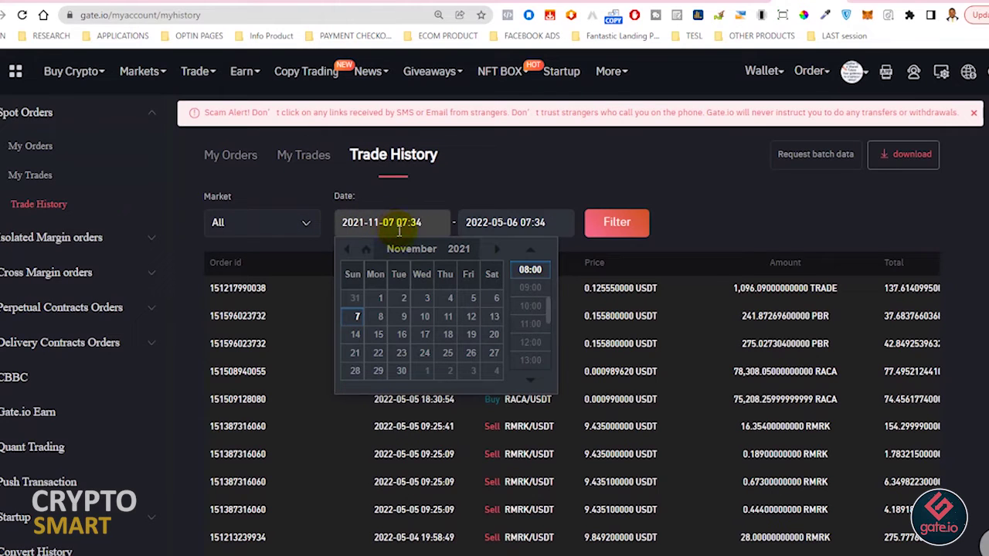
# - Set the trade history start date to 1 January 2022
pyautogui.click(461, 250)
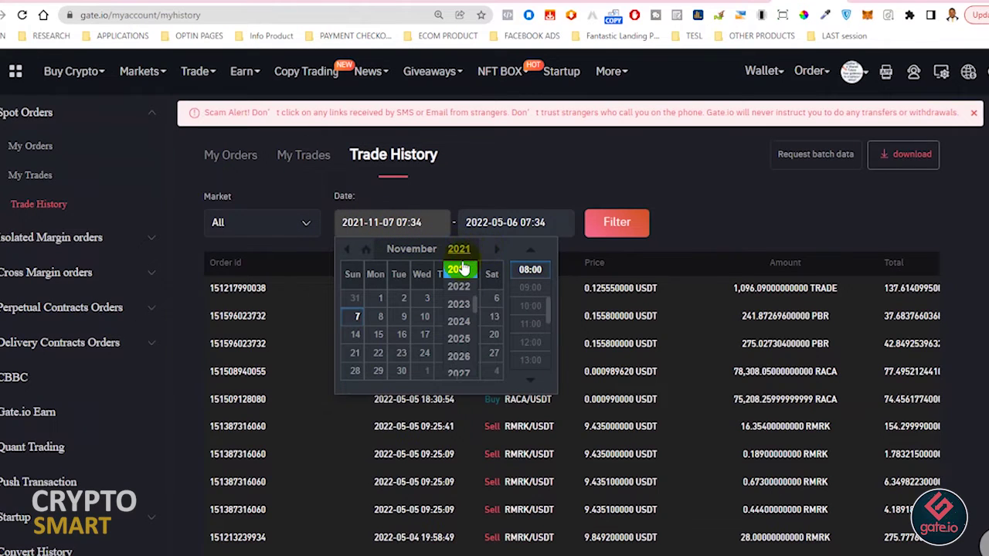
pyautogui.click(460, 286)
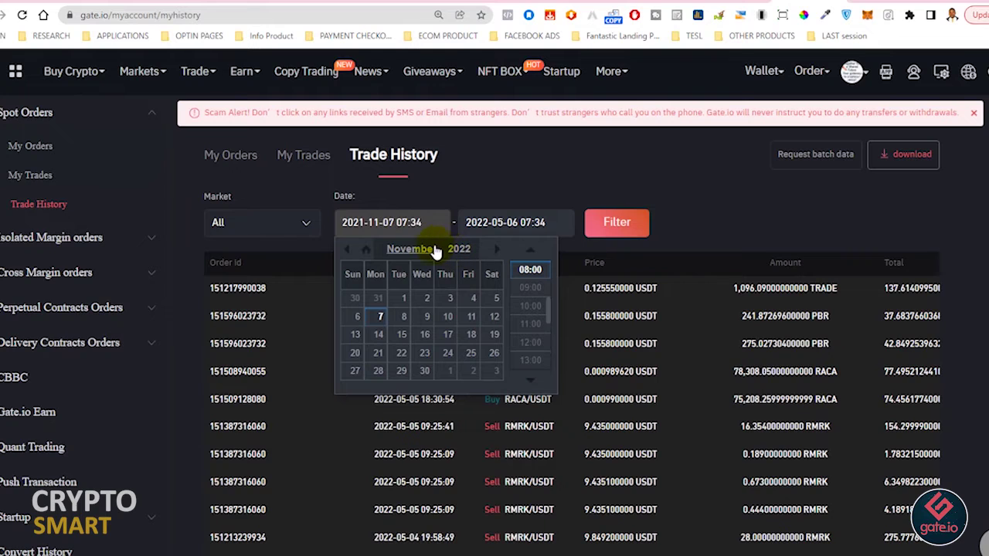
pyautogui.click(436, 252)
pyautogui.scroll(2, 421, 304)
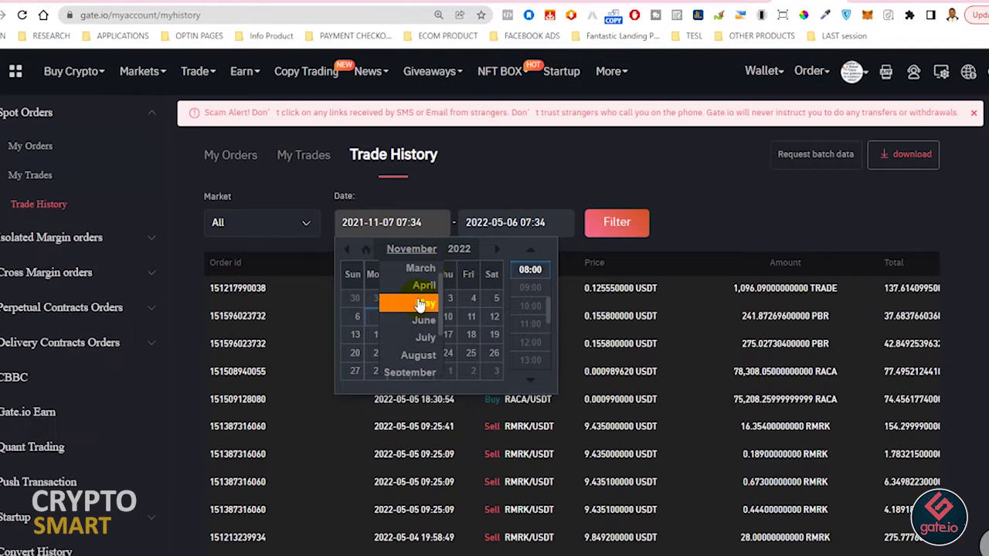
pyautogui.scroll(2, 421, 303)
pyautogui.scroll(1, 421, 301)
pyautogui.click(418, 271)
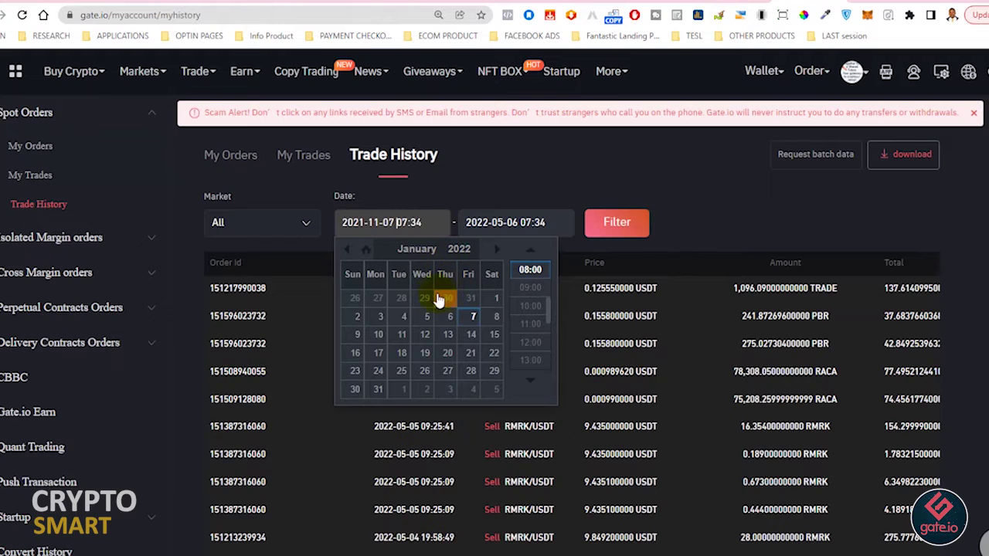
pyautogui.click(495, 298)
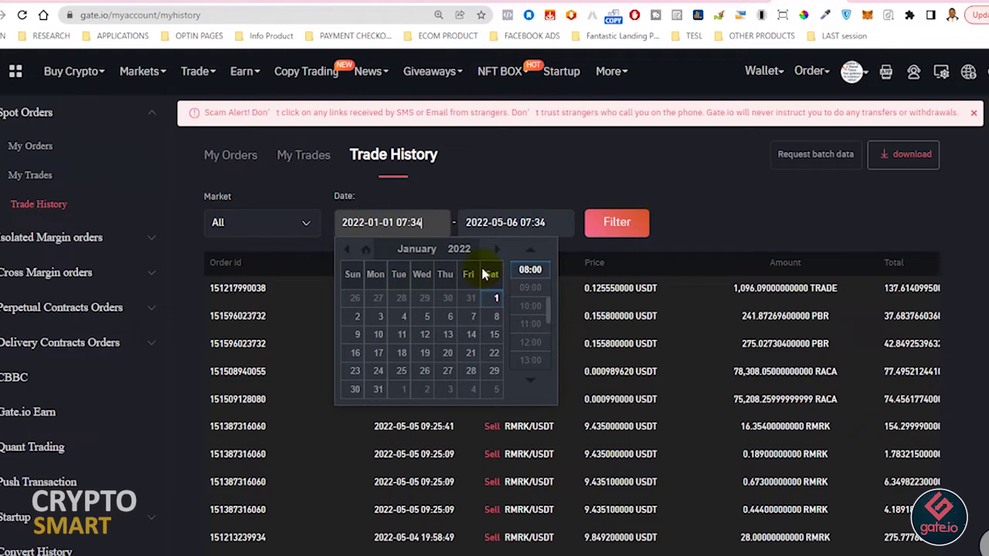
# - Set the end date to 1 April 2022 and apply the date filter
pyautogui.click(517, 220)
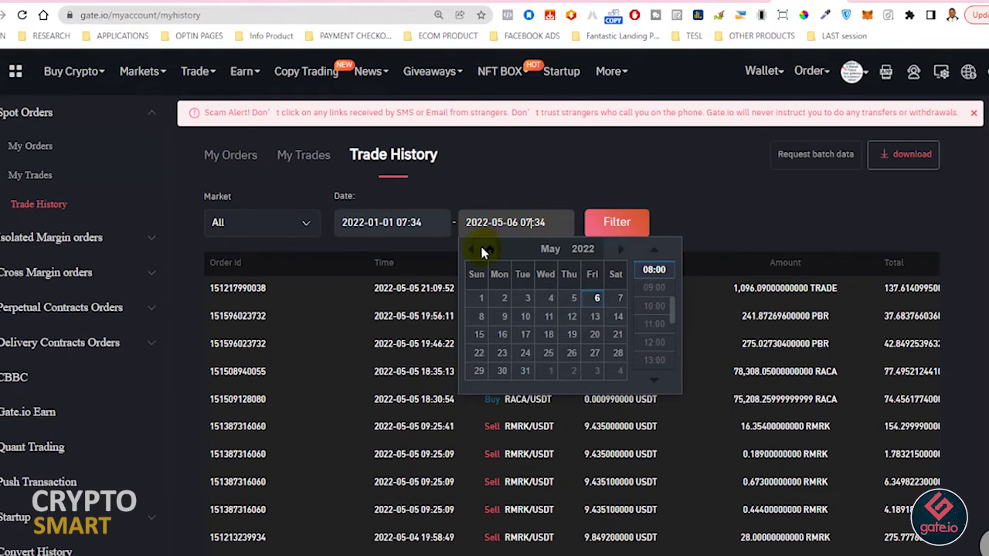
pyautogui.click(548, 249)
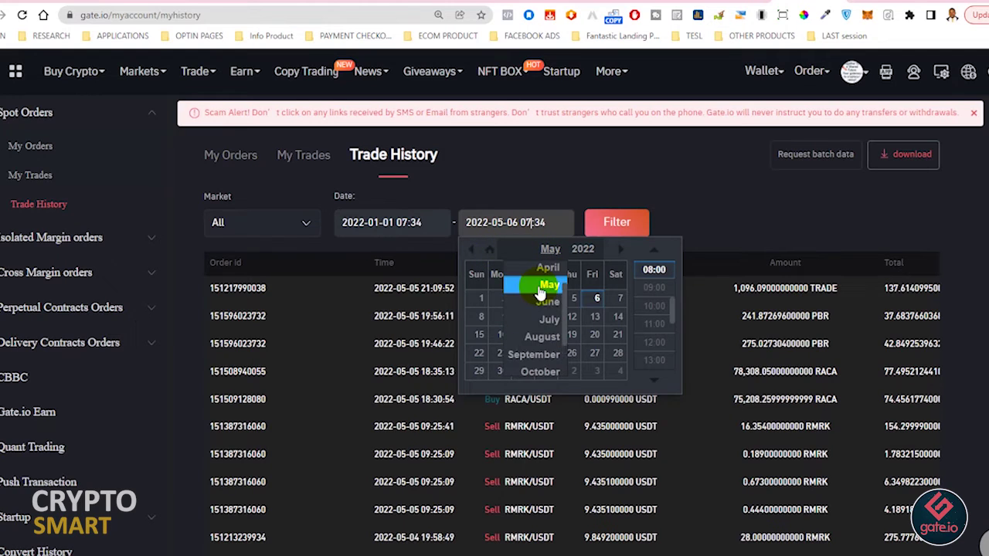
pyautogui.click(535, 285)
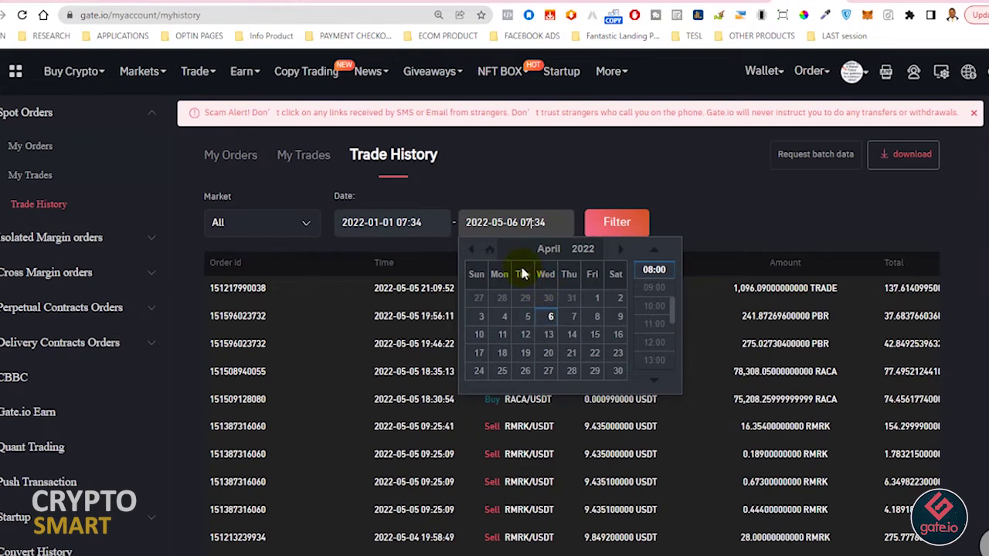
pyautogui.click(593, 305)
pyautogui.click(677, 226)
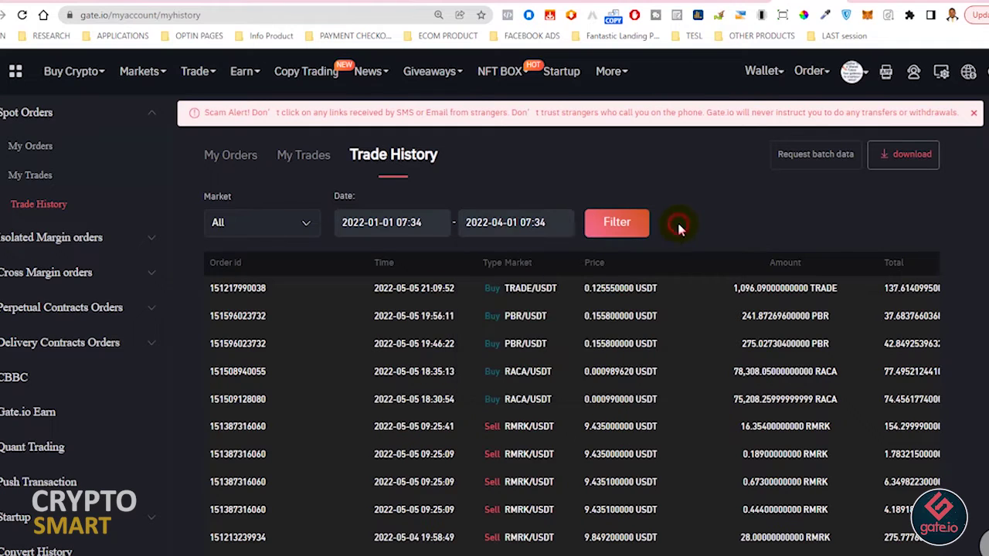
pyautogui.click(622, 228)
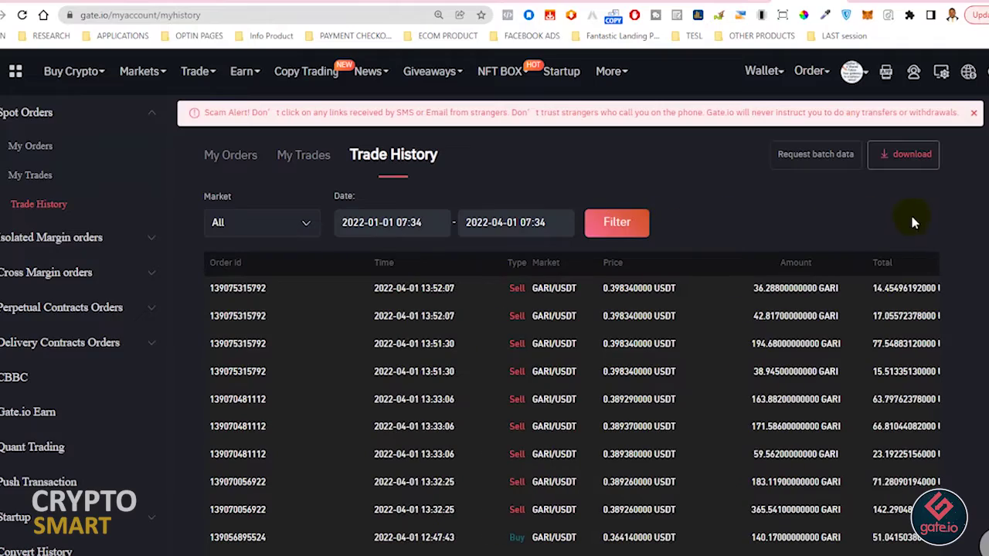
pyautogui.scroll(-5, 942, 227)
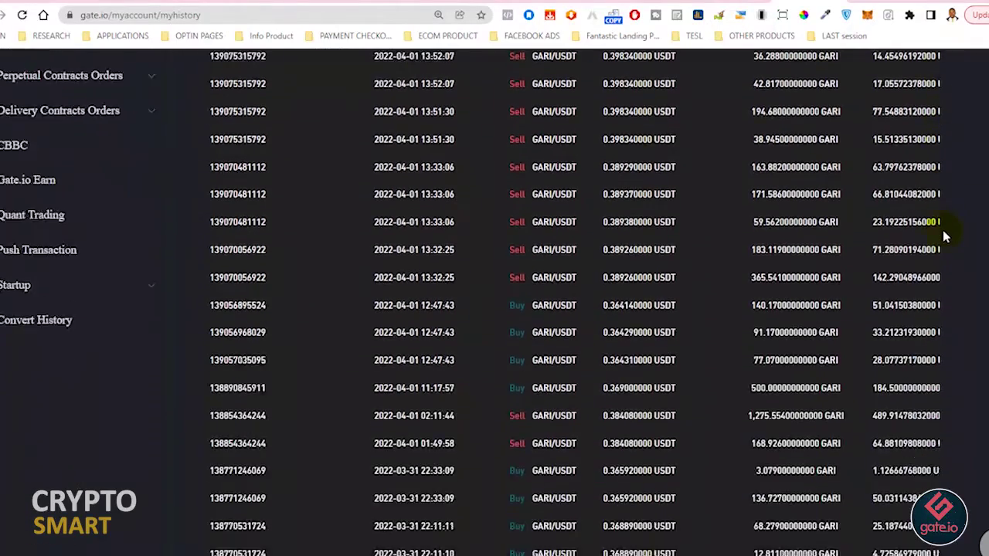
pyautogui.scroll(-2, 942, 230)
pyautogui.scroll(5, 942, 230)
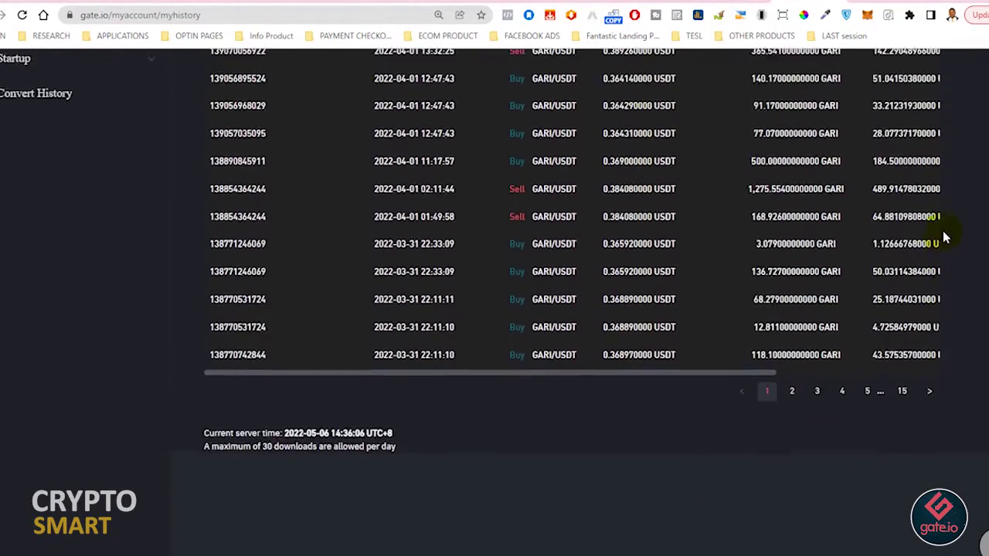
pyautogui.scroll(1, 942, 230)
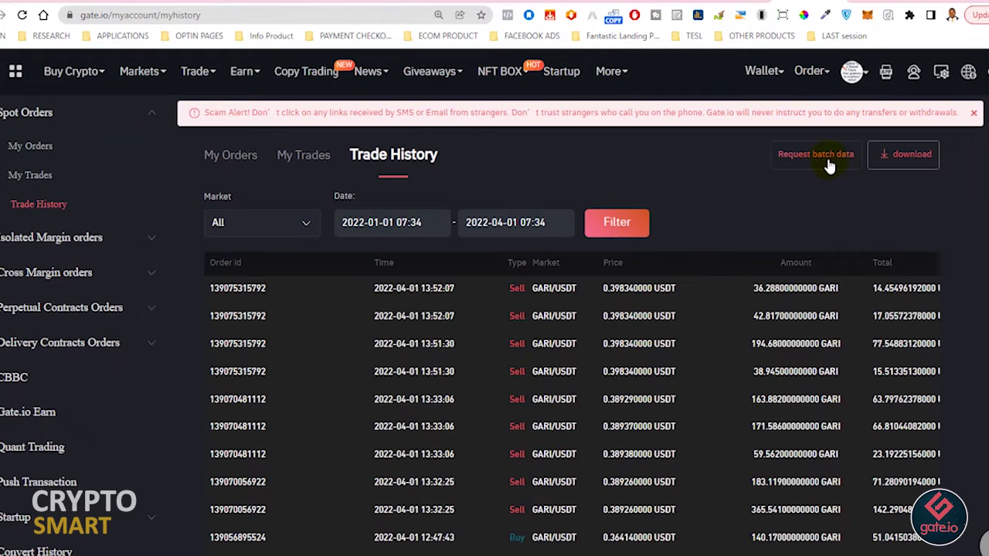
pyautogui.click(896, 165)
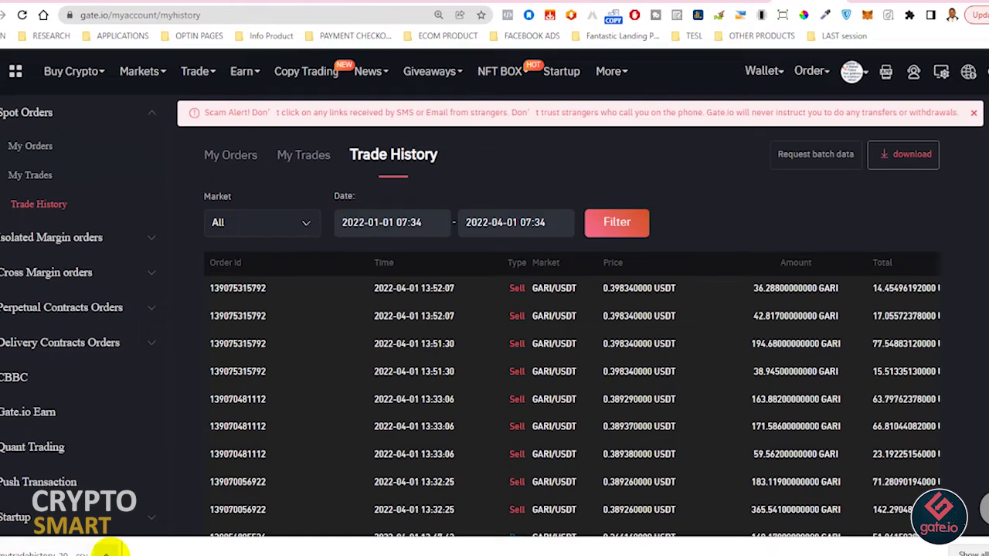
# - Open the downloaded trade history CSV from the download shelf
pyautogui.click(106, 553)
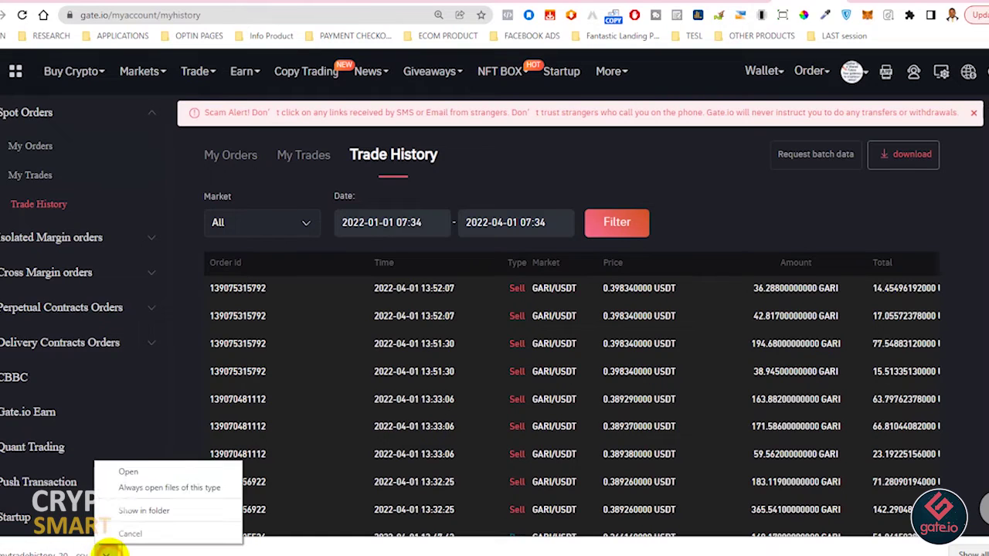
pyautogui.click(128, 471)
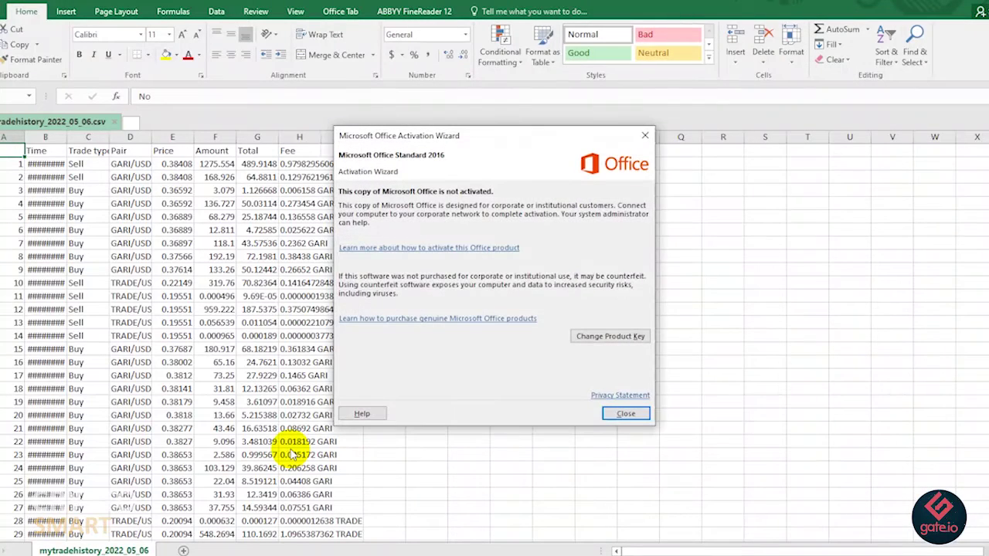
# - Close the Microsoft Office Activation Wizard covering the mytradehistory CSV
pyautogui.click(625, 413)
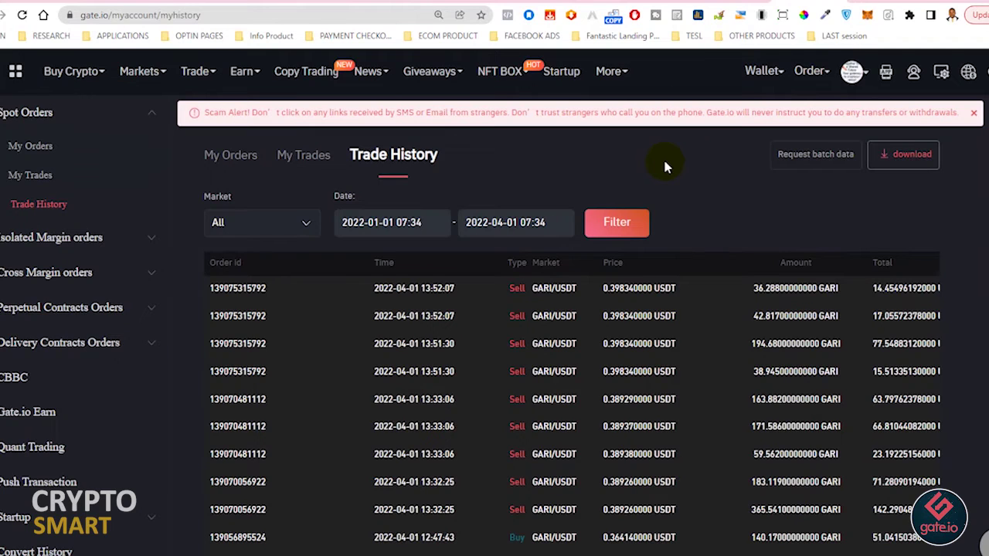
pyautogui.moveTo(763, 71)
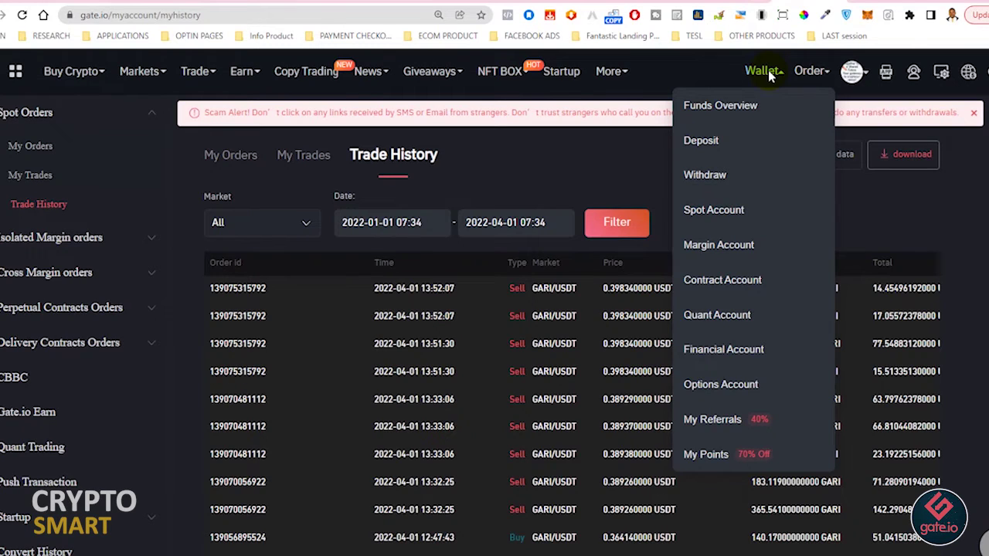
# - Filter Recent Deposits for 2022-05-01 to 2022-05-06, which shows no records
pyautogui.click(704, 143)
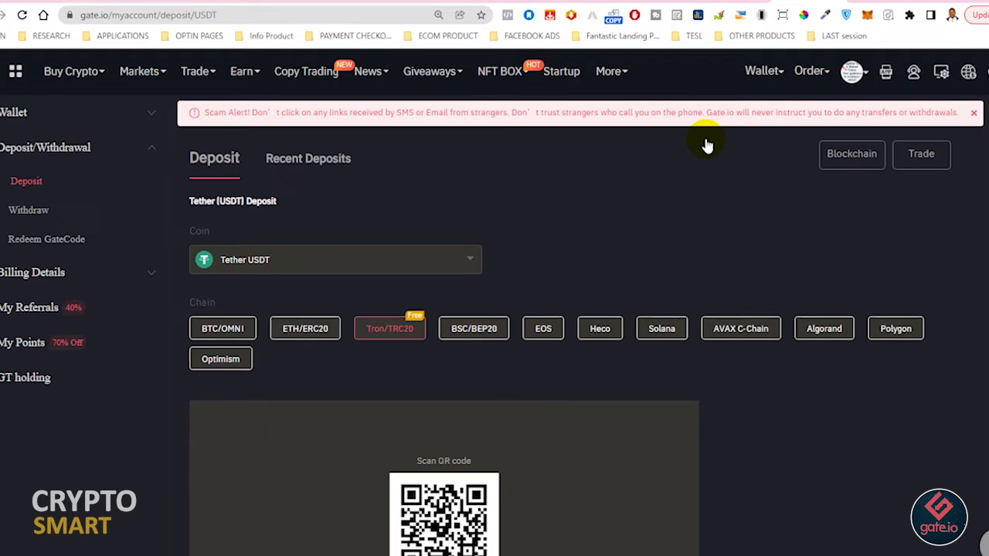
pyautogui.click(332, 162)
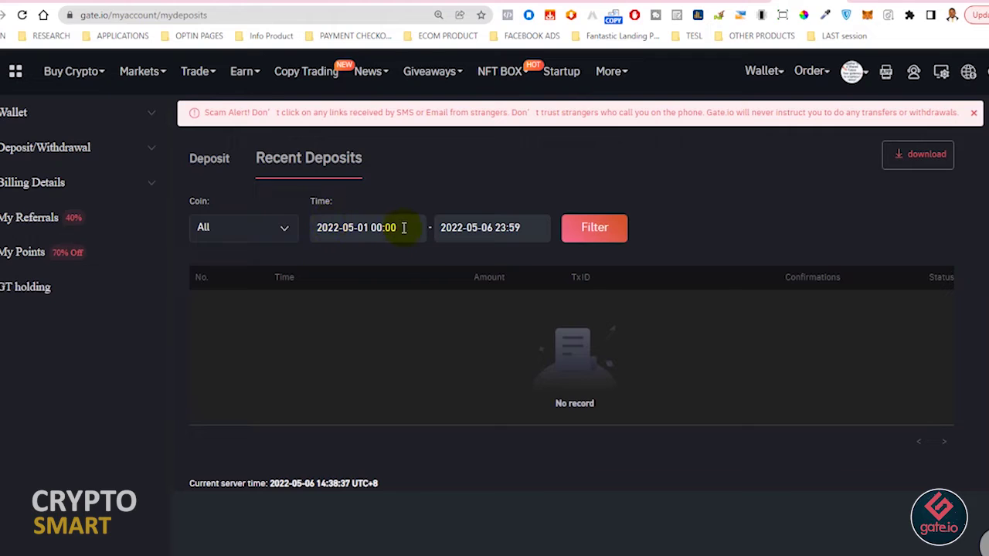
pyautogui.click(328, 228)
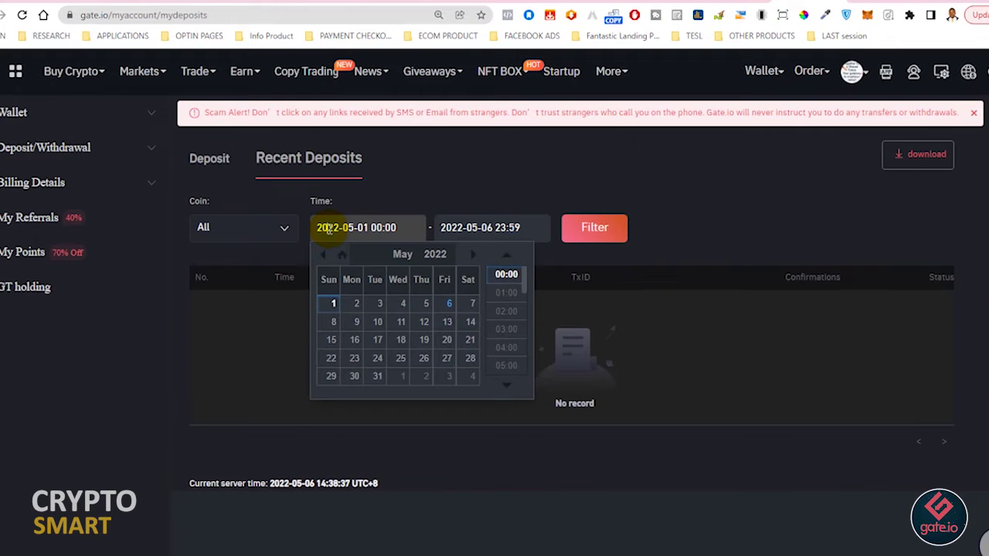
pyautogui.click(435, 254)
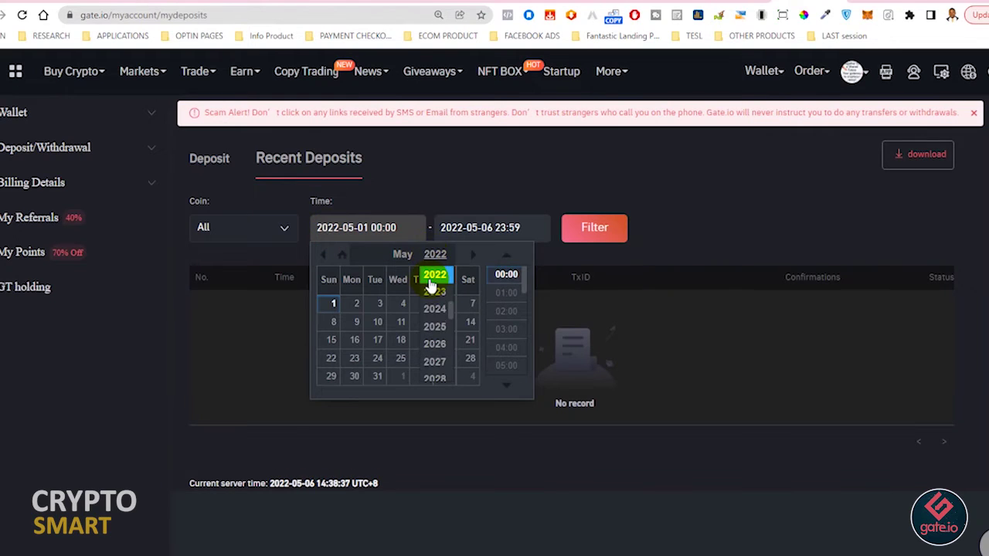
pyautogui.click(429, 276)
pyautogui.click(584, 241)
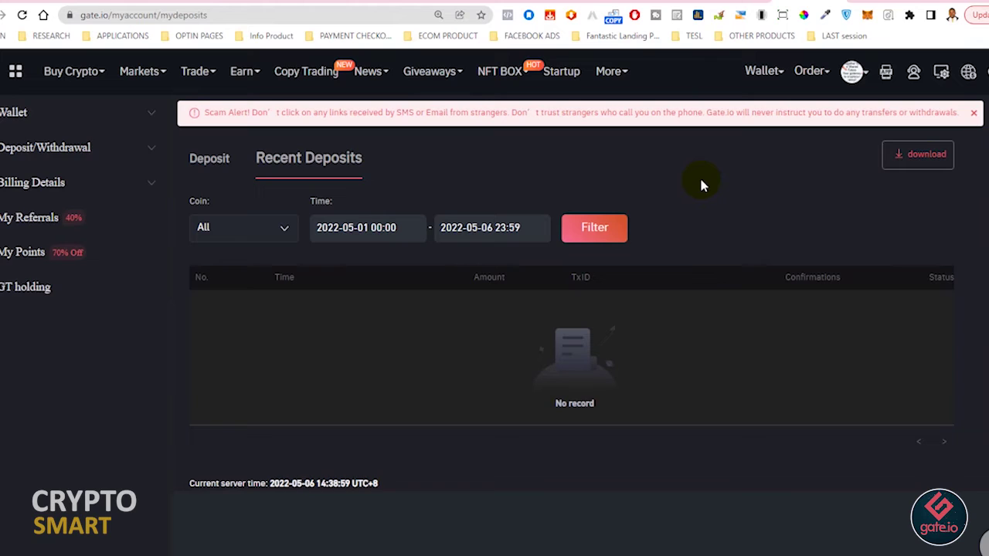
pyautogui.moveTo(762, 71)
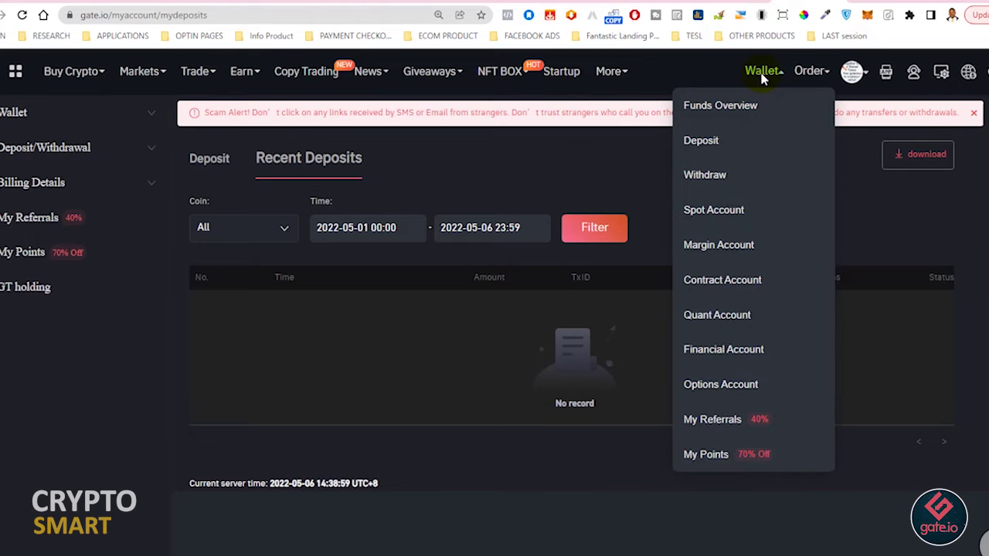
# - Go to Wallet > Withdraw and show the Recent Withdrawals tab
pyautogui.click(712, 176)
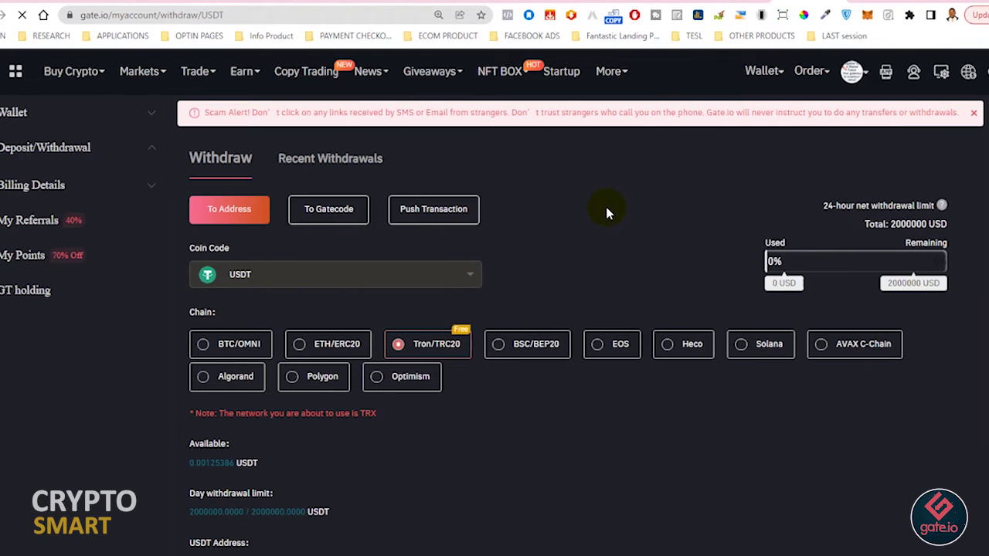
pyautogui.click(335, 164)
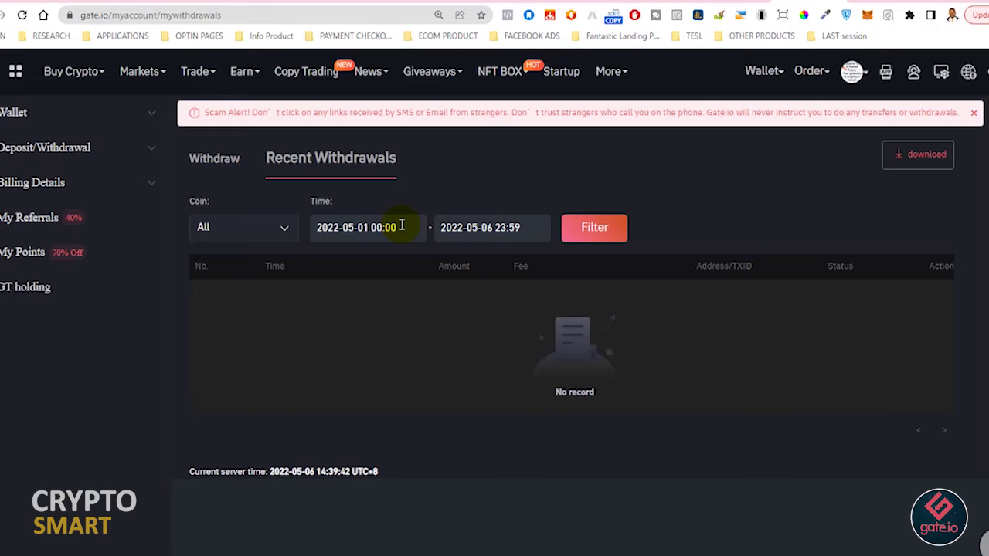
pyautogui.click(401, 225)
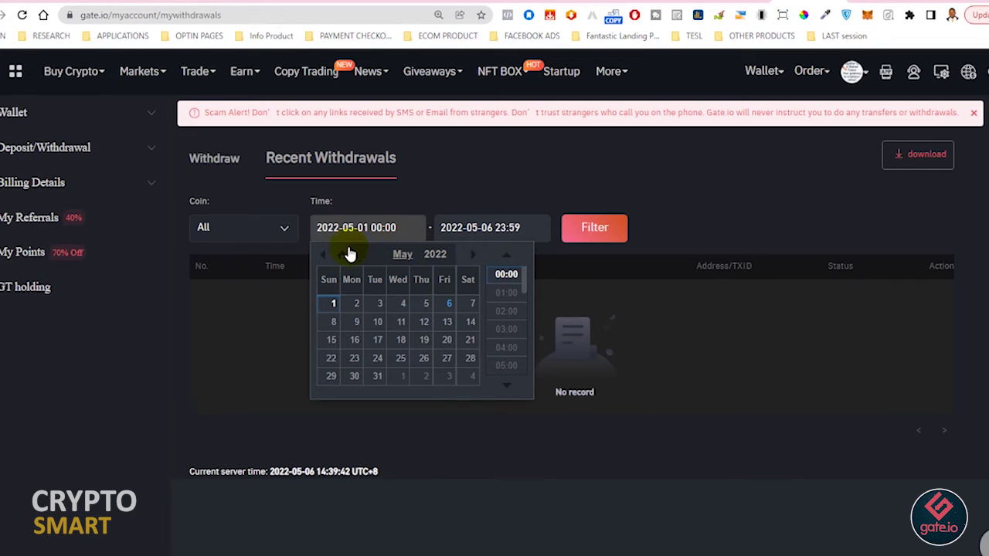
# - Set the withdrawal start date to 1 January 2022 and apply the filter
pyautogui.click(397, 254)
pyautogui.scroll(2, 400, 282)
pyautogui.scroll(1, 398, 285)
pyautogui.click(393, 276)
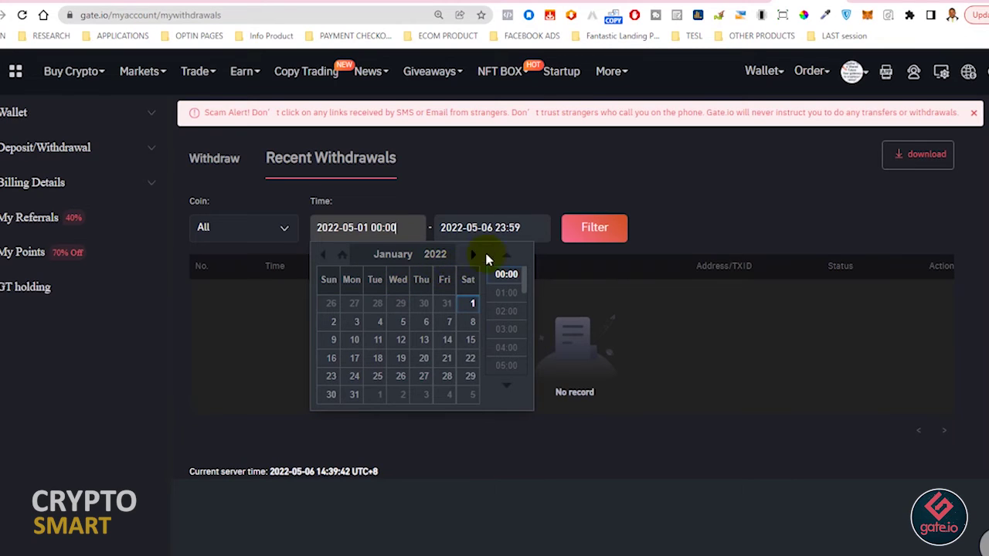
pyautogui.click(472, 303)
pyautogui.click(520, 178)
pyautogui.click(587, 228)
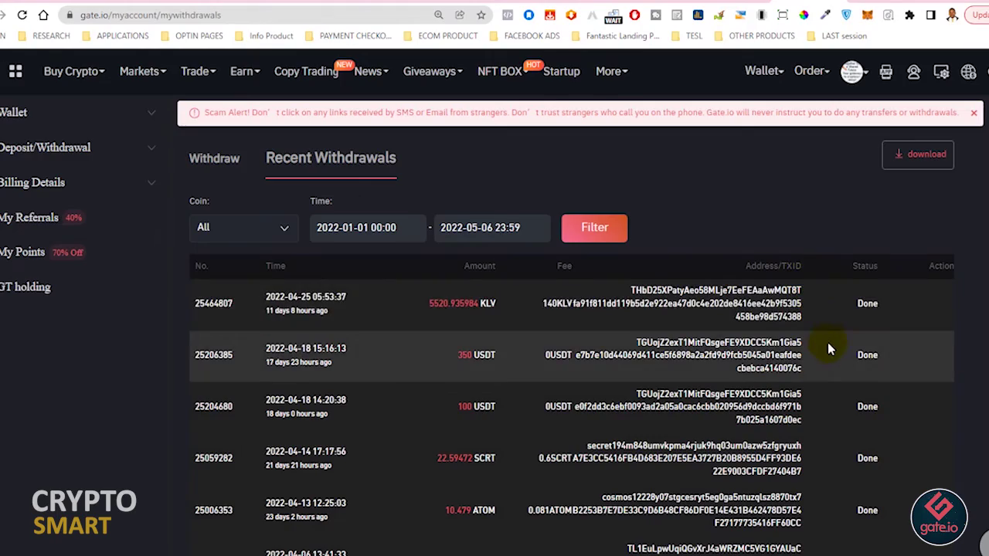
# - Scroll through the filtered KLV, USDT, SCRT and ATOM withdrawals
pyautogui.scroll(-1, 828, 349)
pyautogui.scroll(-2, 828, 348)
pyautogui.scroll(-2, 828, 346)
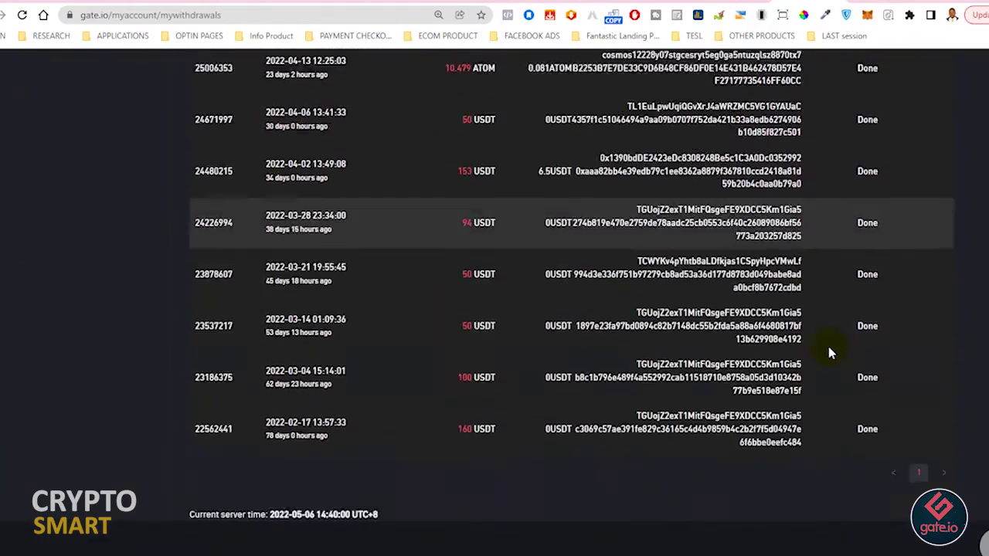
pyautogui.scroll(-3, 829, 352)
pyautogui.scroll(5, 829, 351)
pyautogui.scroll(4, 830, 349)
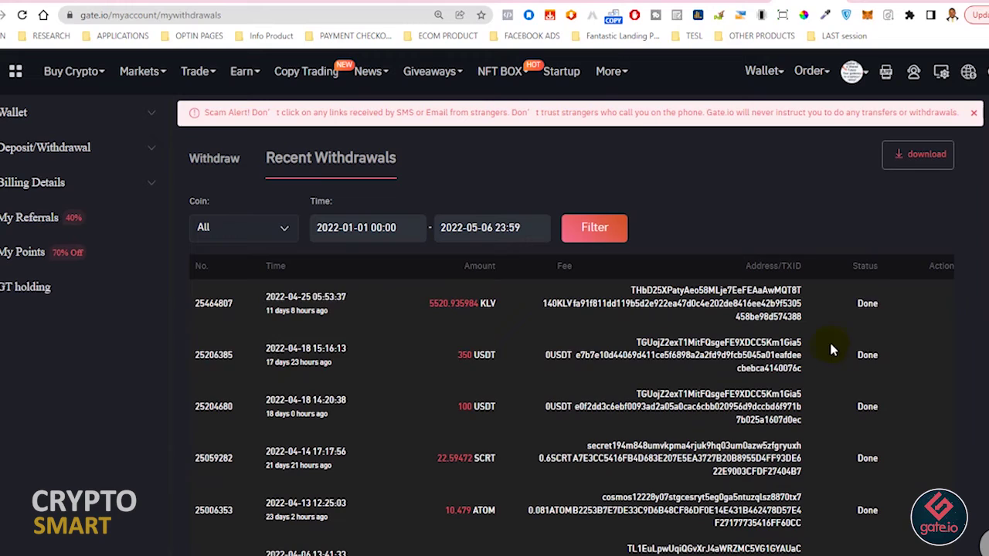
# - Export the 2022-01-01 to 2022-05-06 withdrawal list as a CSV
pyautogui.click(933, 160)
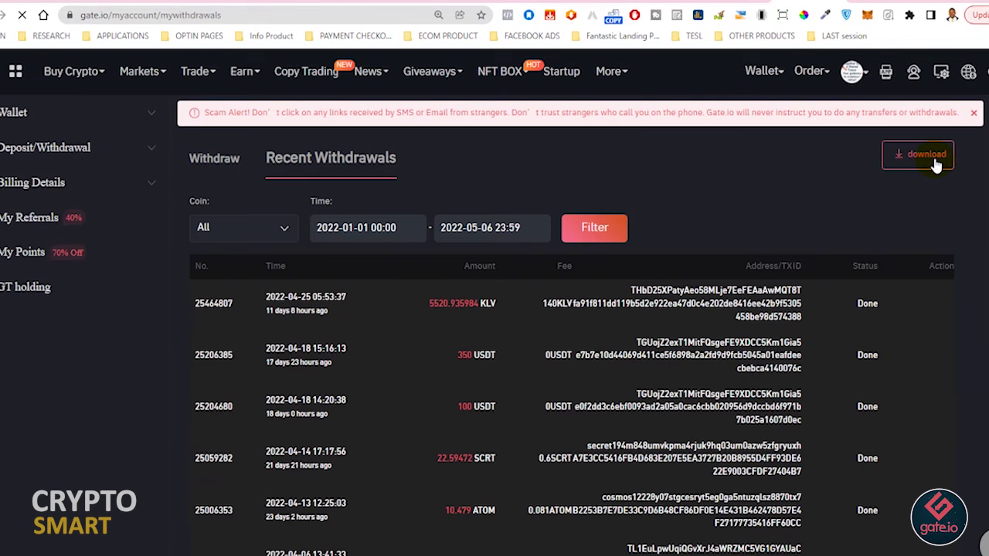